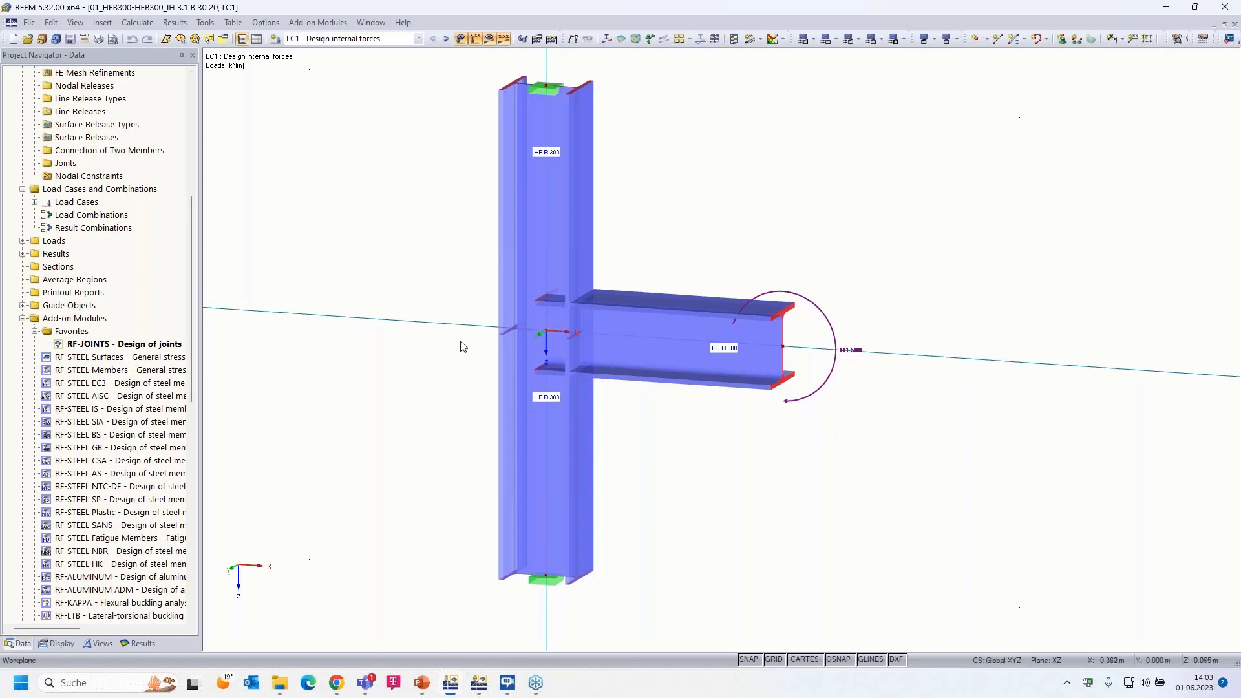
Open the RF-JOINTS module and examine the DSTV joint type and the loads selected for design
double_click(122, 344)
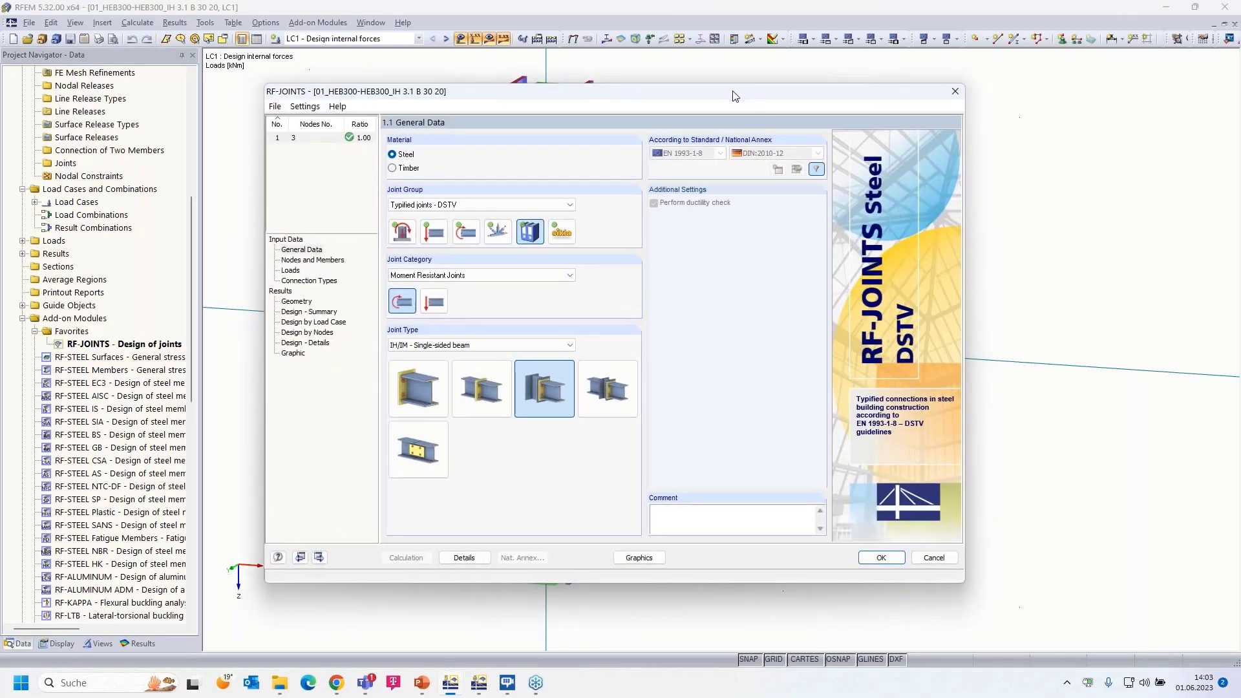
key("Escape")
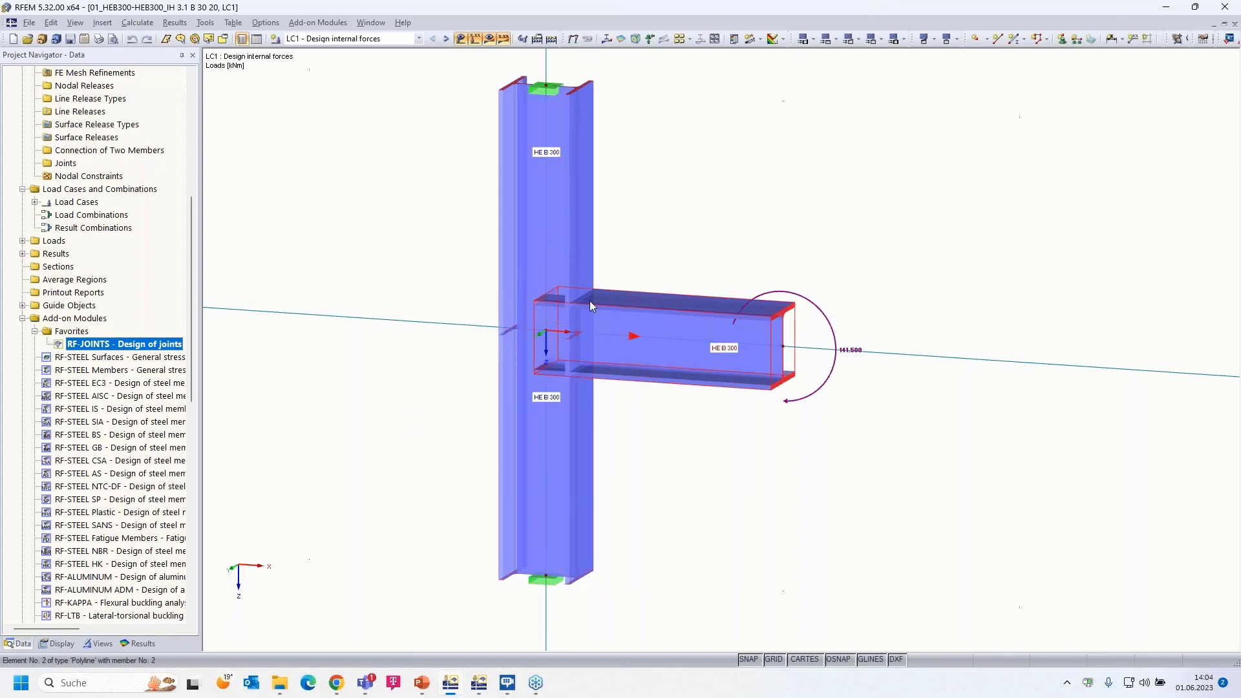
double_click(121, 346)
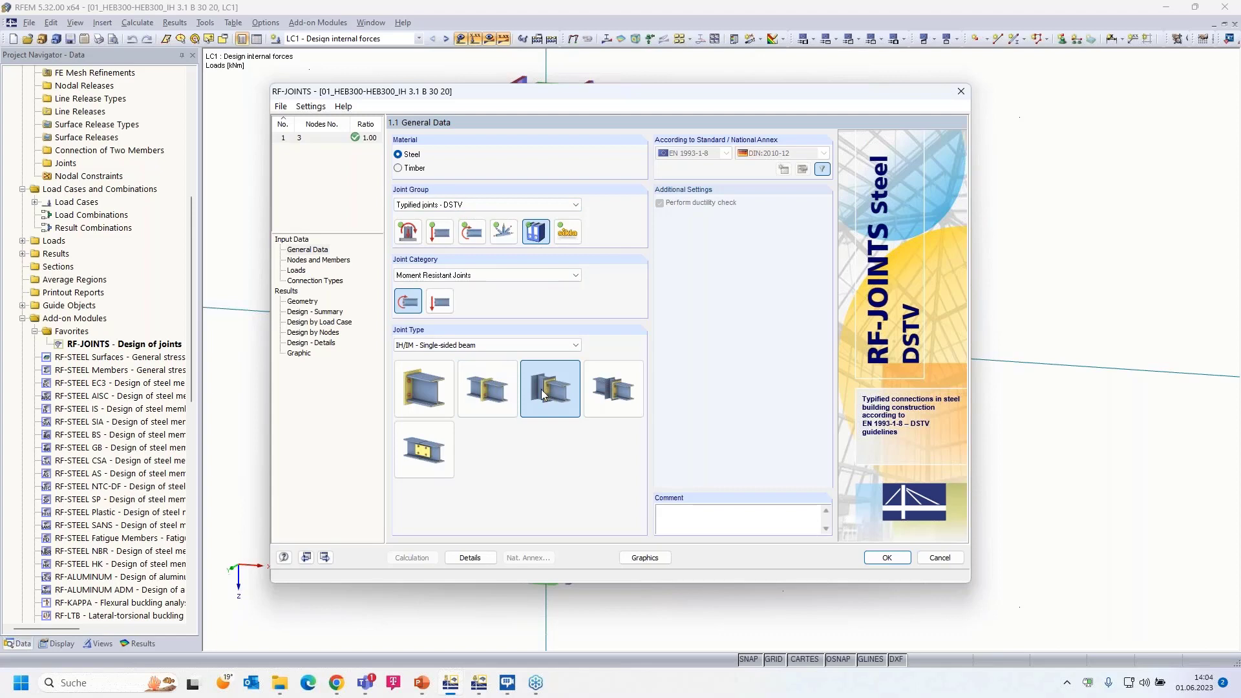
left_click(297, 271)
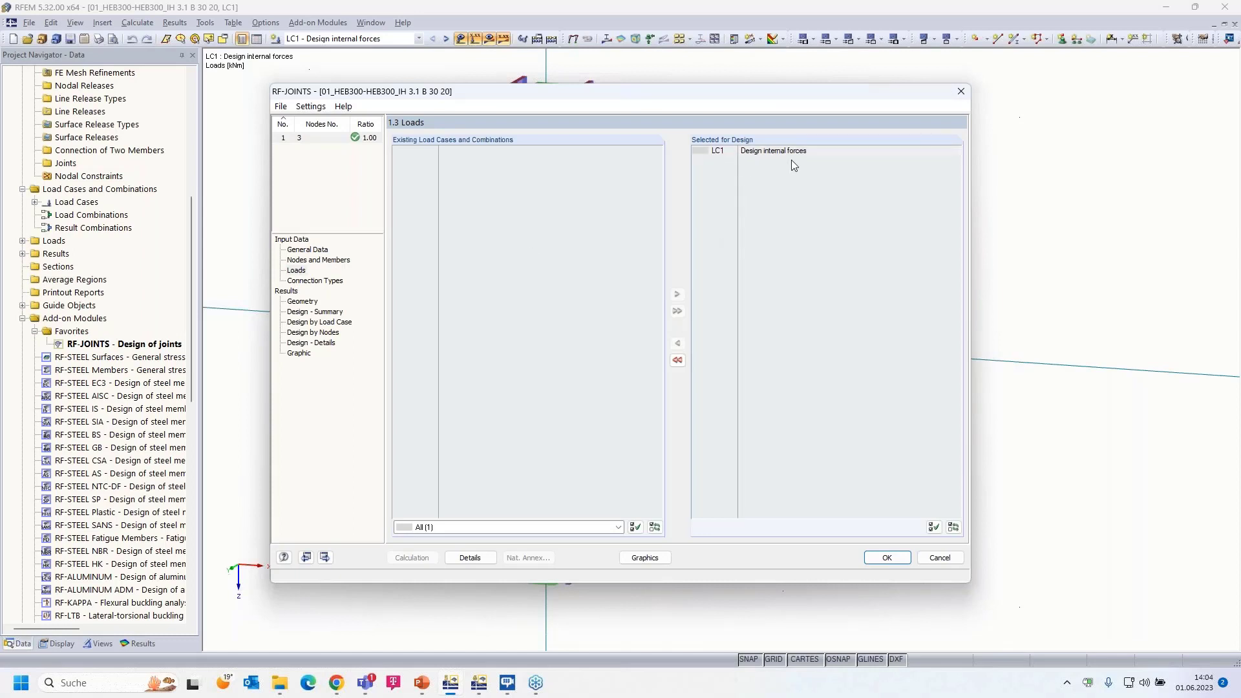
Review the joint's geometry parameters and design summary, including the My resistance check, and leave the module
left_click(315, 312)
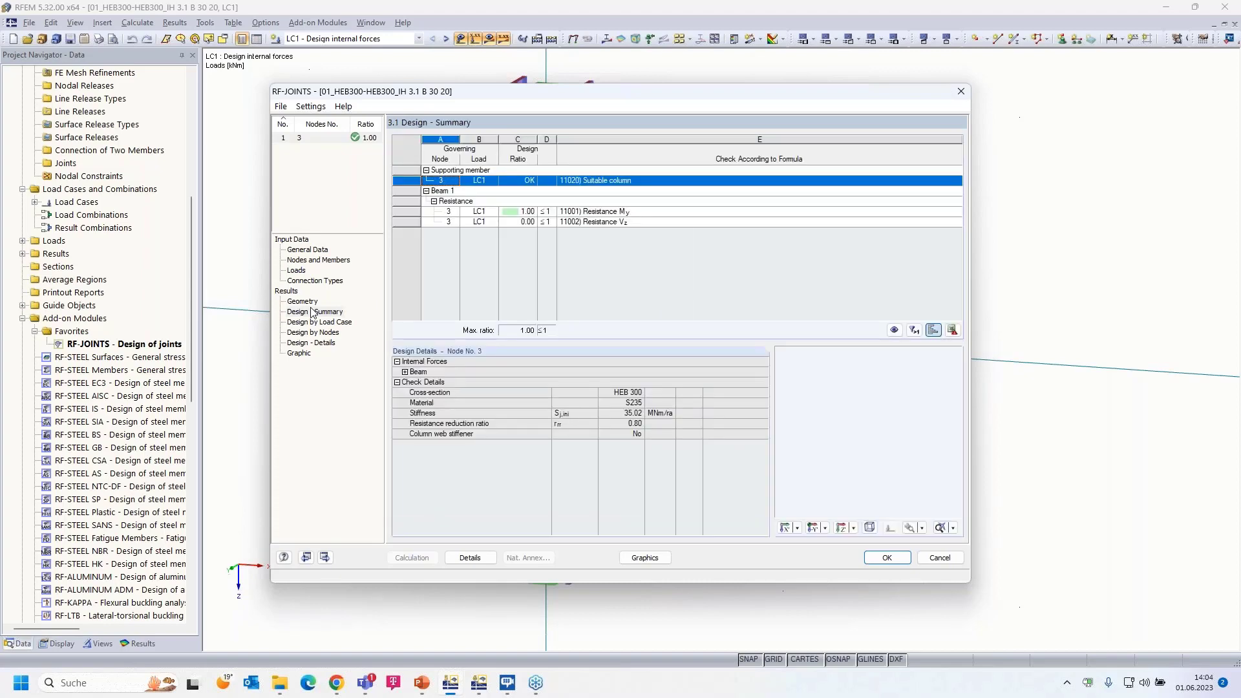
left_click(303, 304)
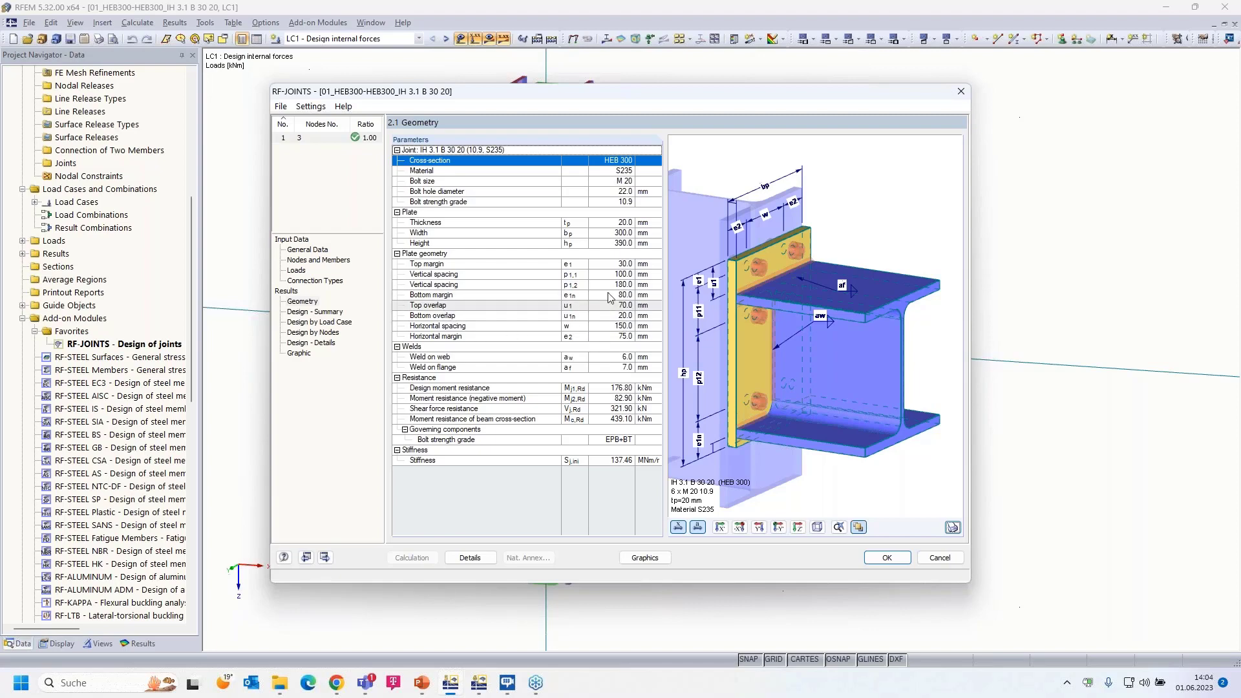
left_click(312, 312)
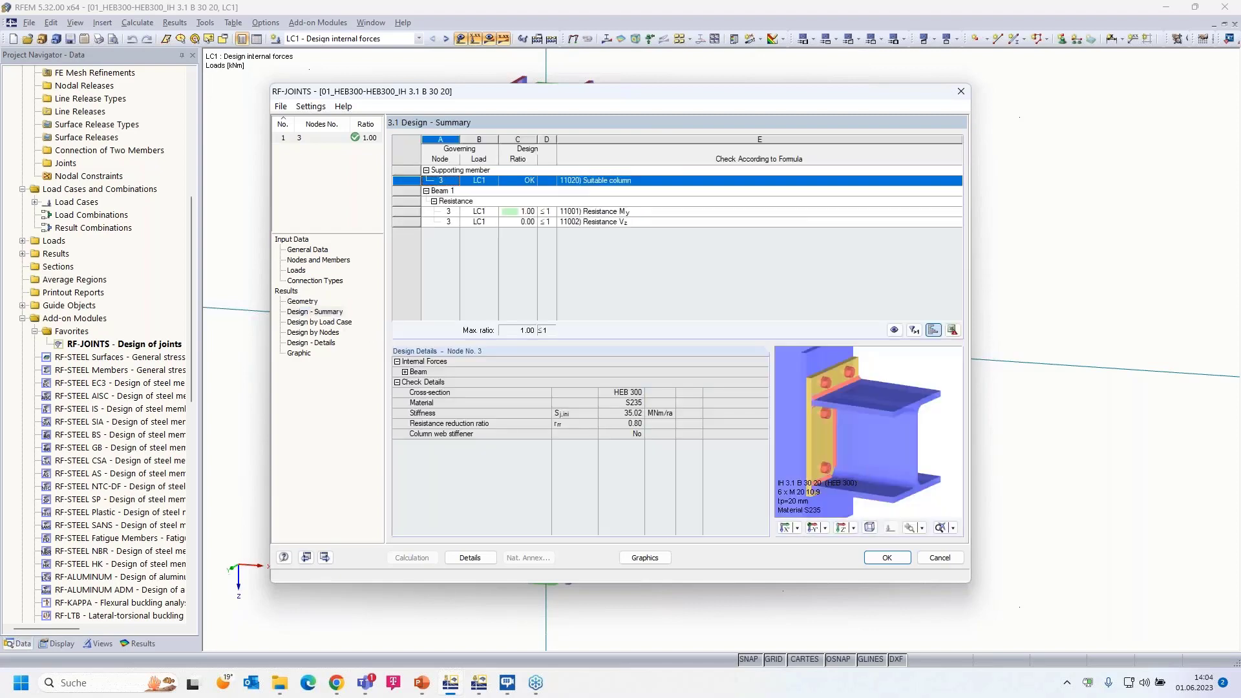
left_click(529, 214)
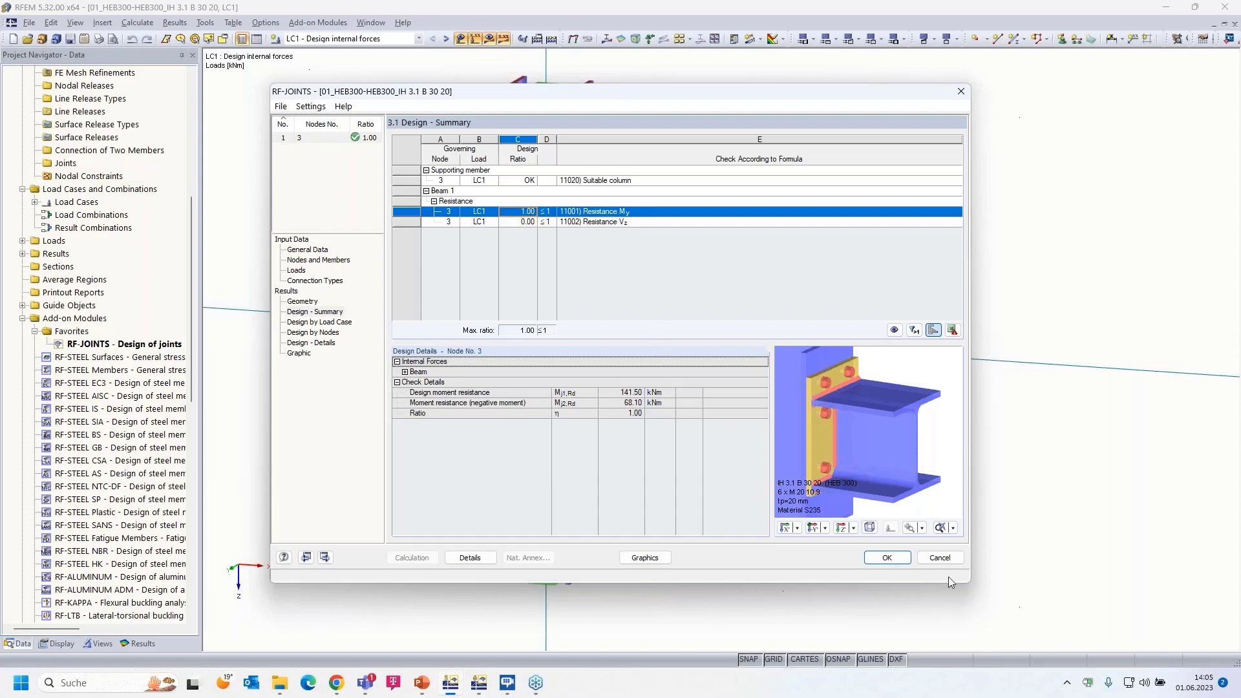
left_click(941, 558)
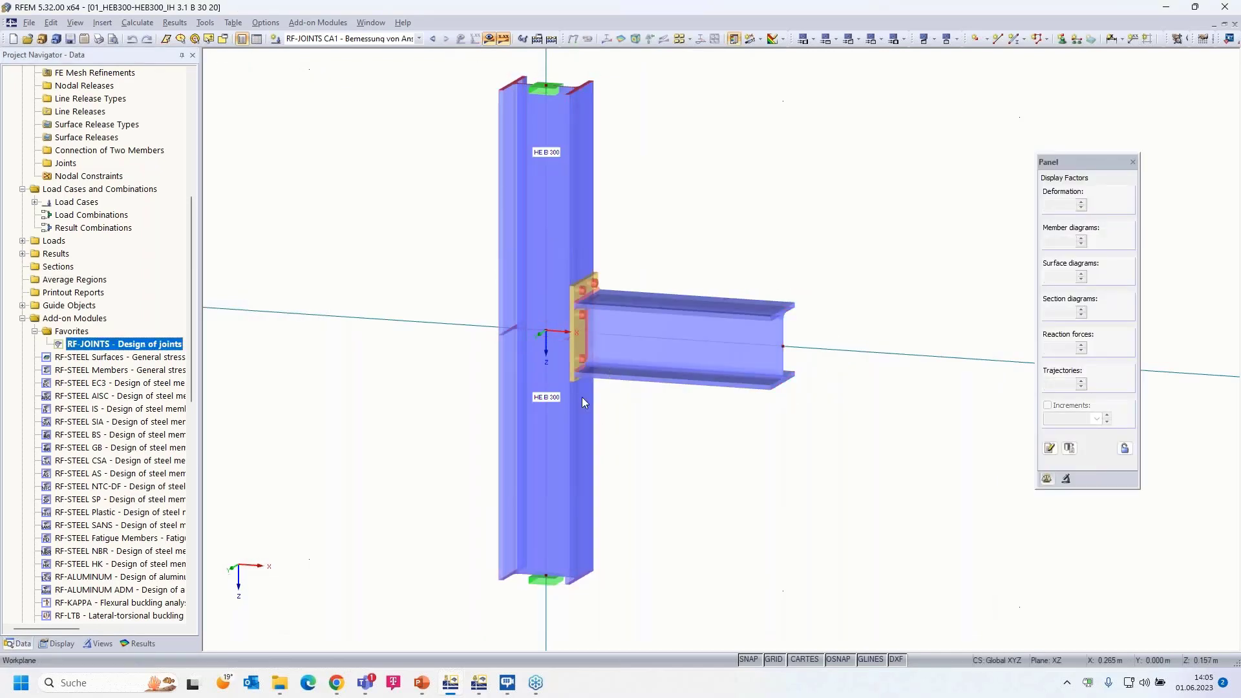
Switch to RFEM 6 and inspect design situation DS1, the load case and the load combination, discarding any changes
left_click(479, 686)
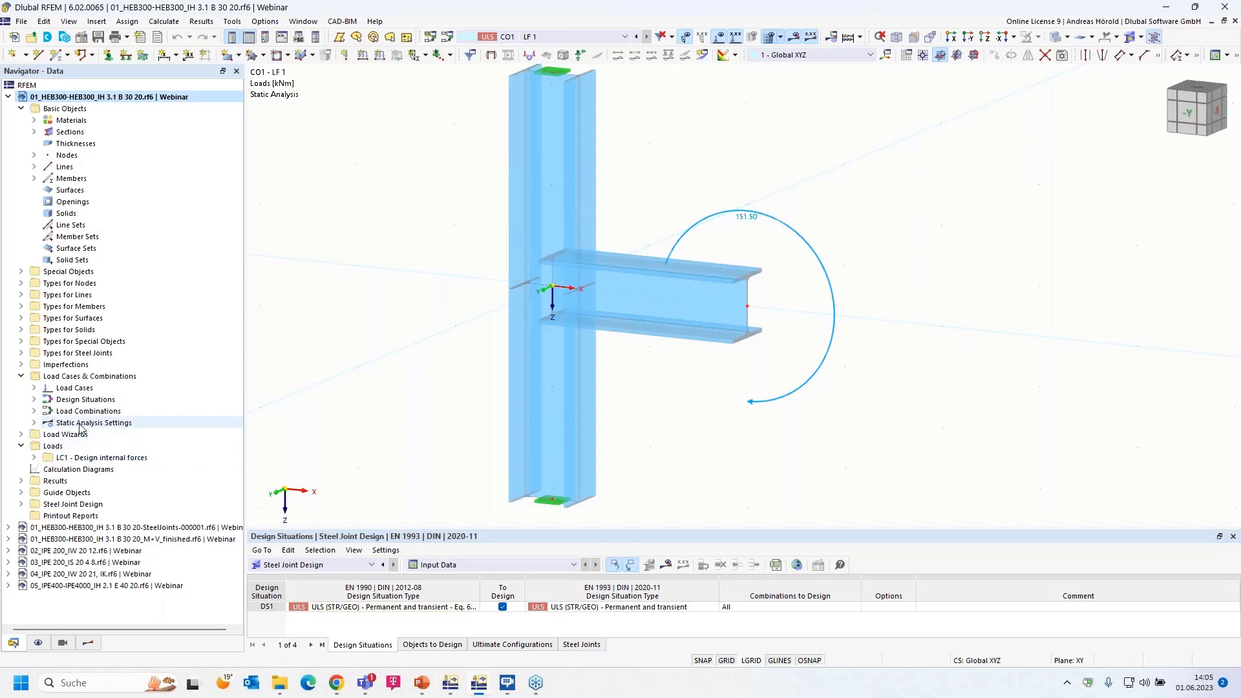
left_click(34, 400)
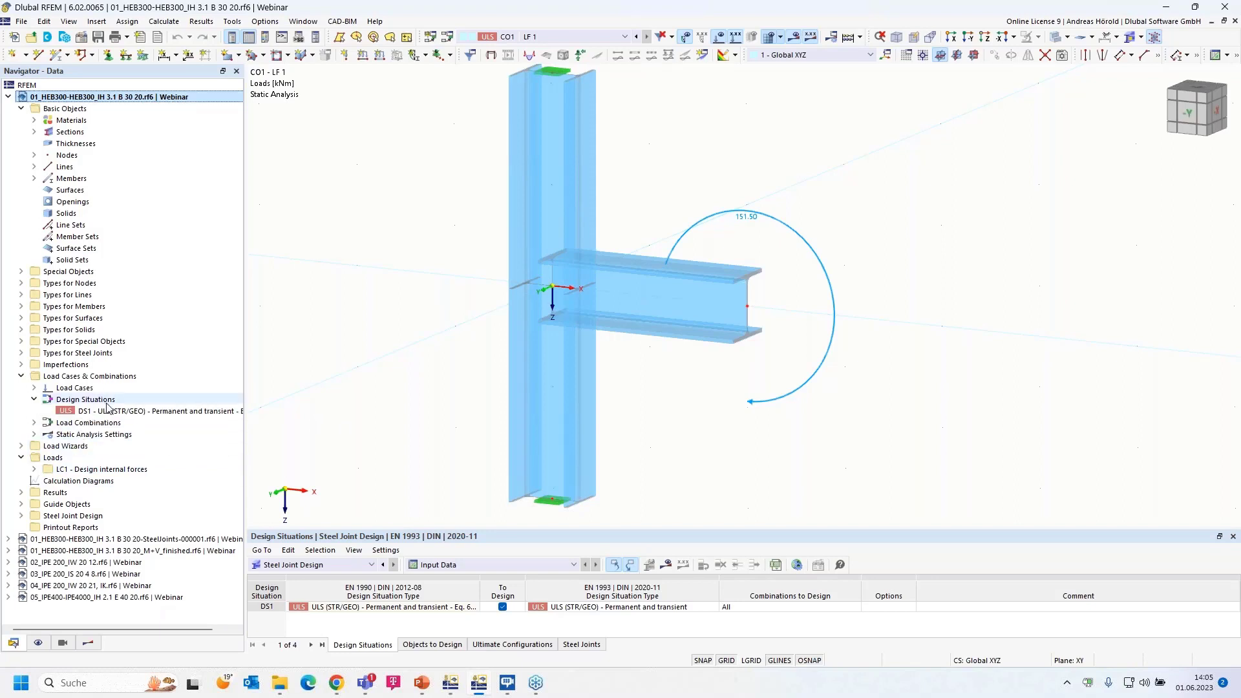
left_click(134, 412)
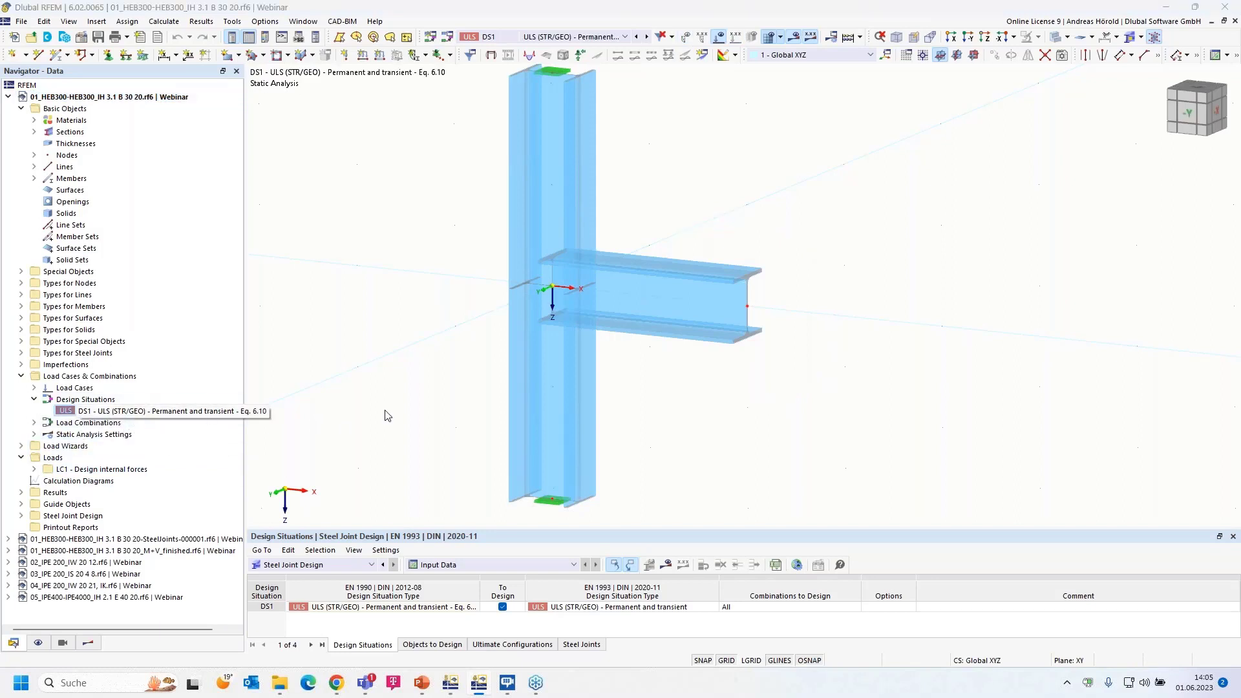
double_click(210, 416)
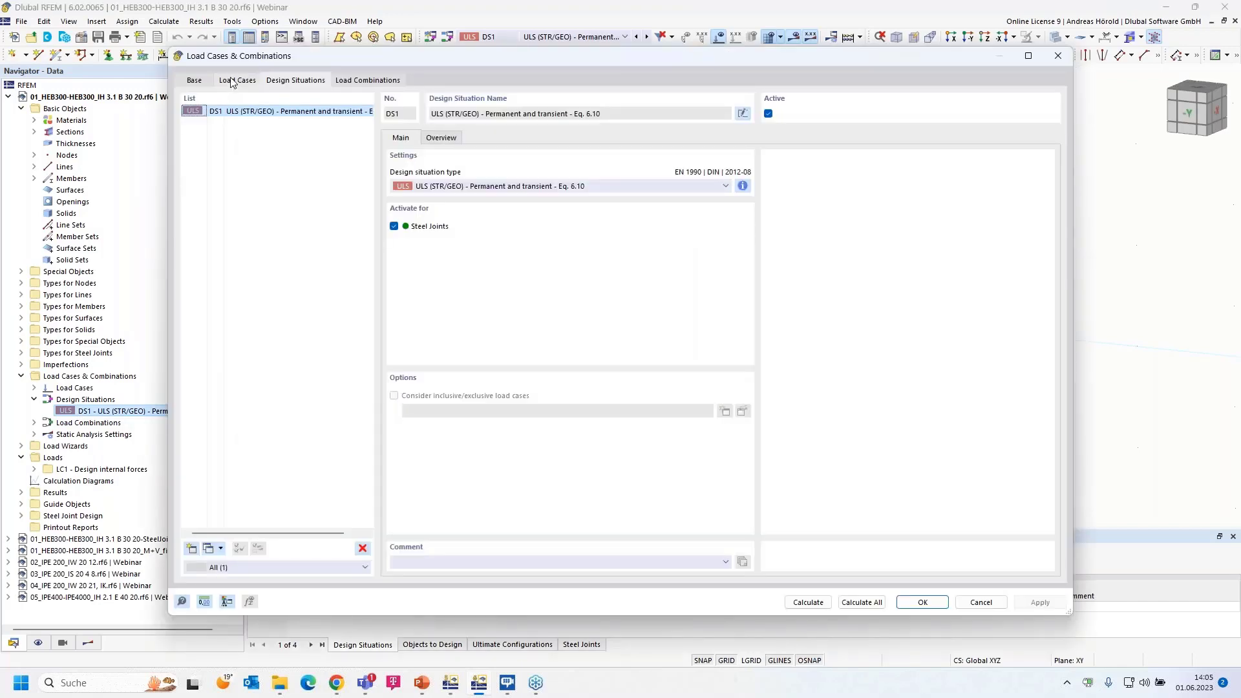
left_click(232, 83)
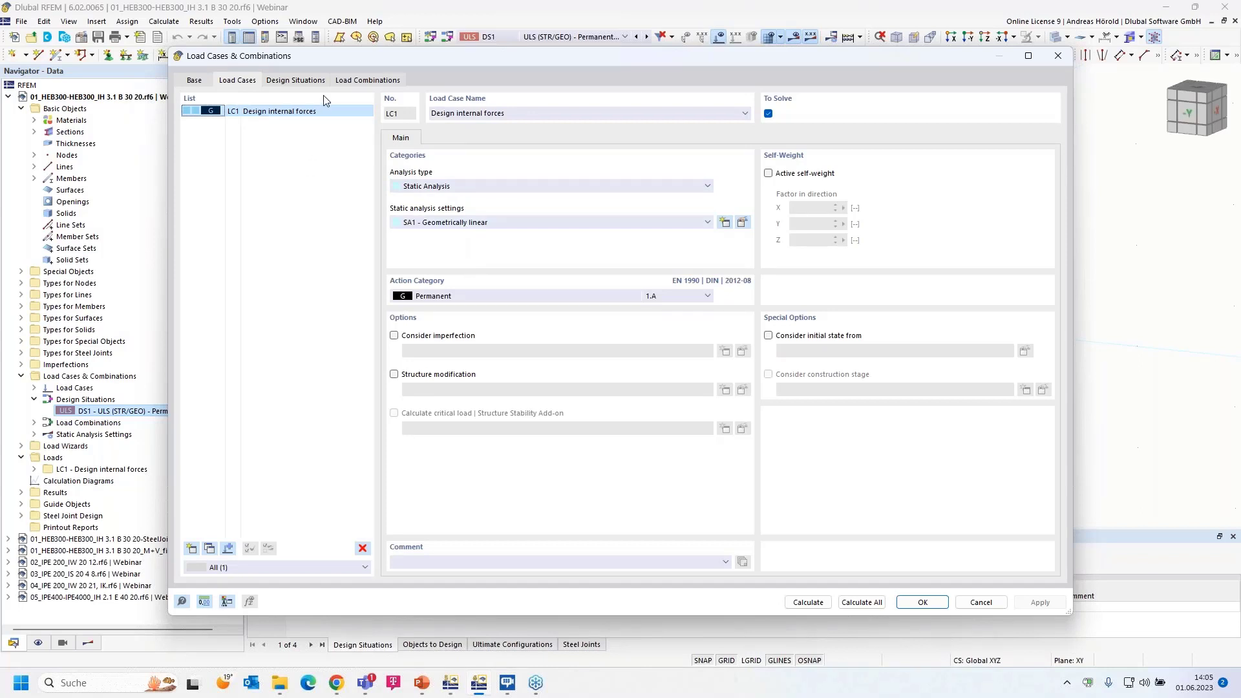
left_click(369, 79)
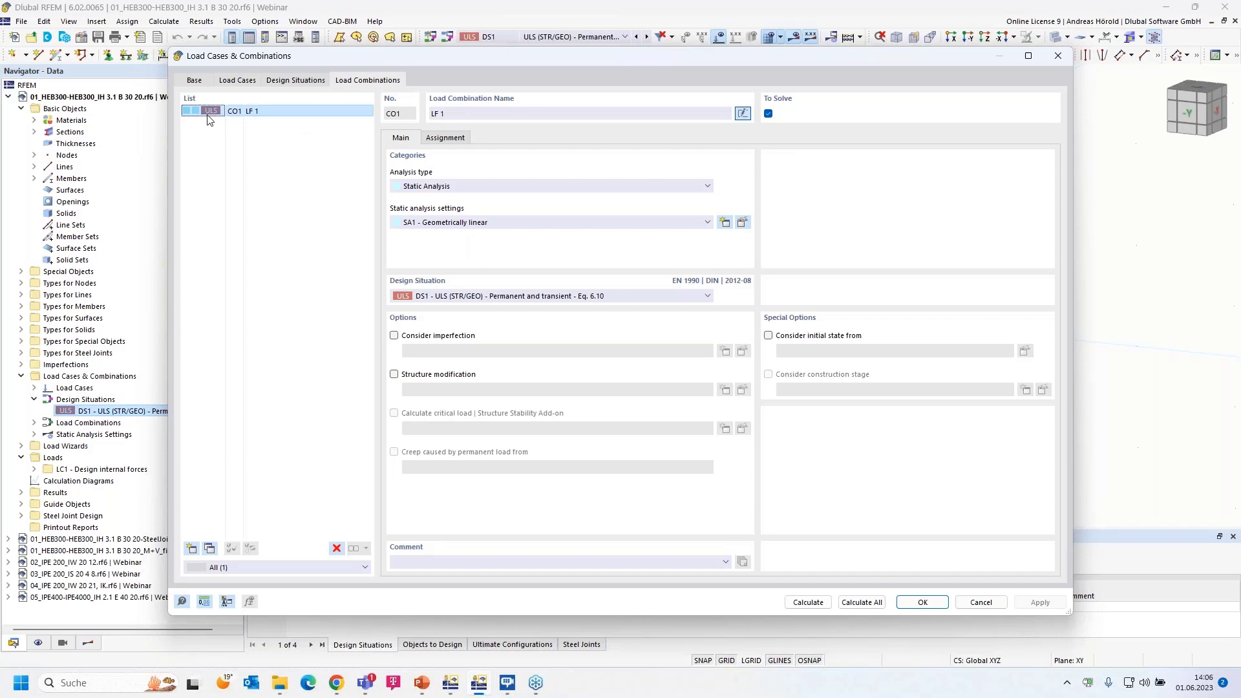
left_click(289, 84)
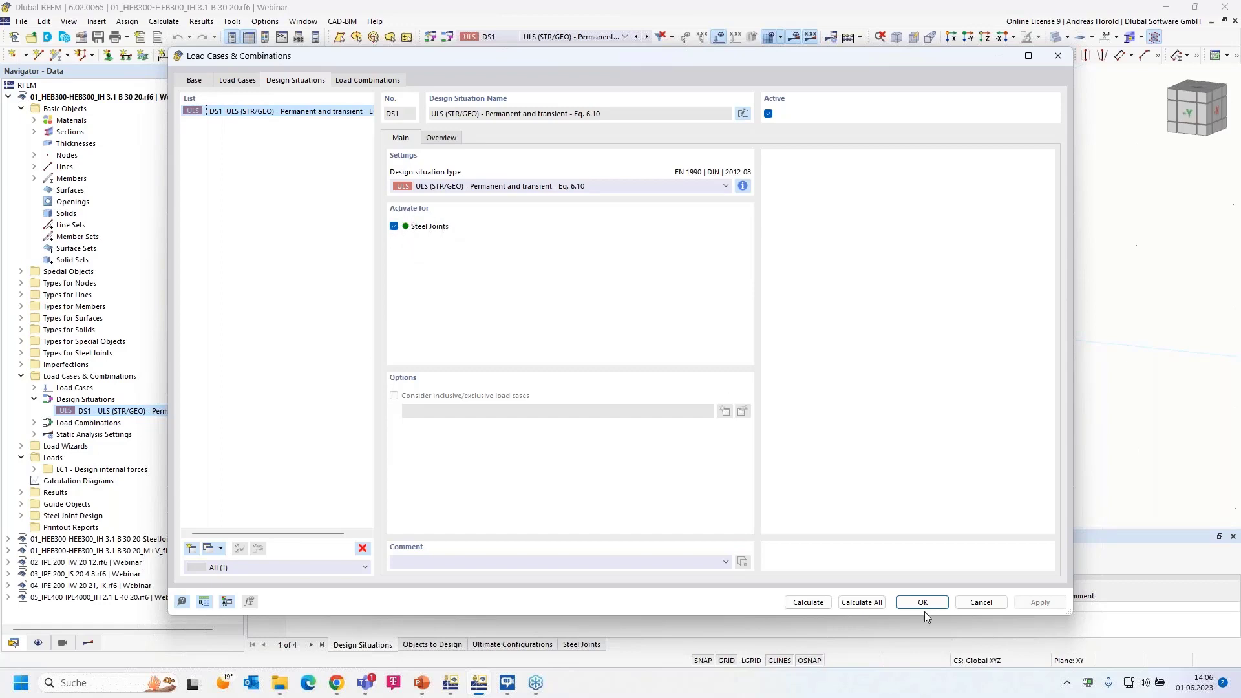
left_click(992, 605)
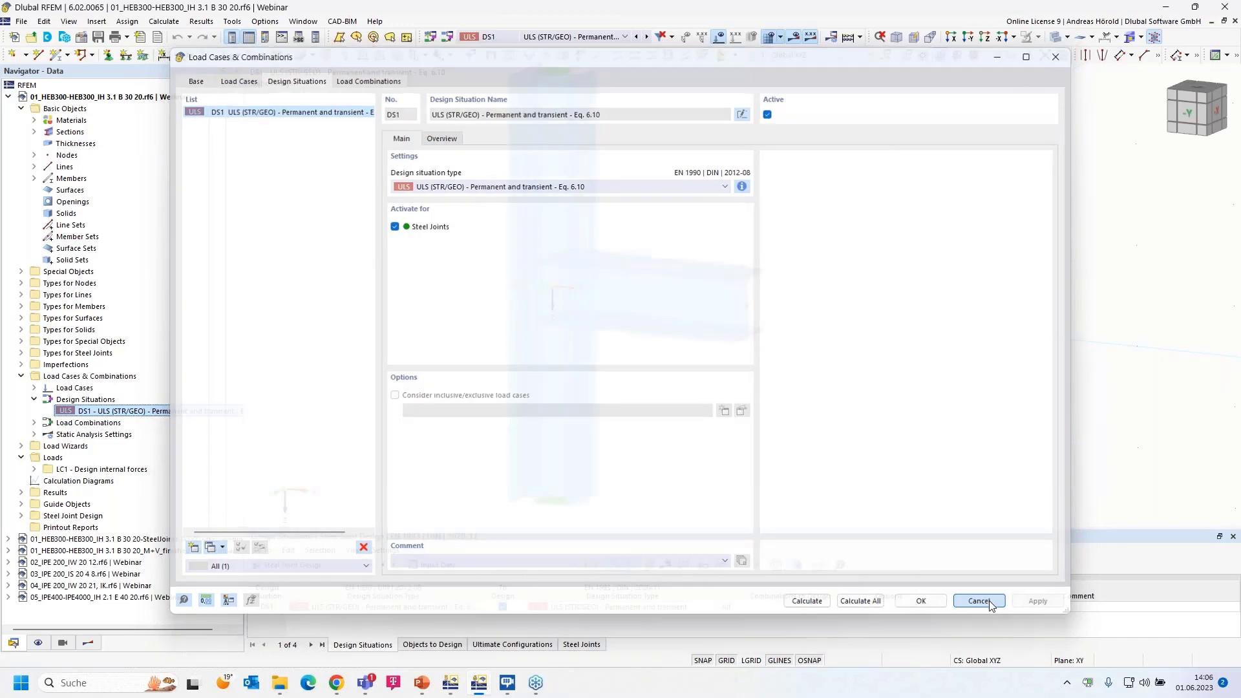
Check which add-ons are activated in the model's base data, then close it without changes
left_click(81, 38)
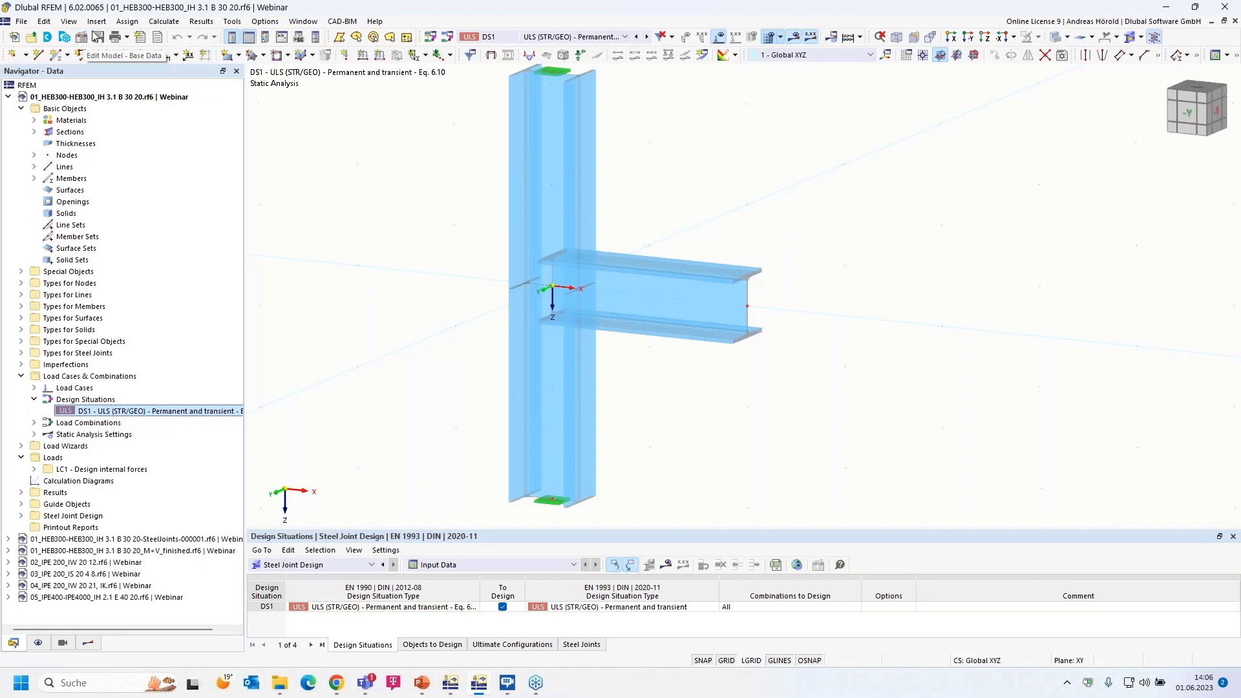
left_click(82, 39)
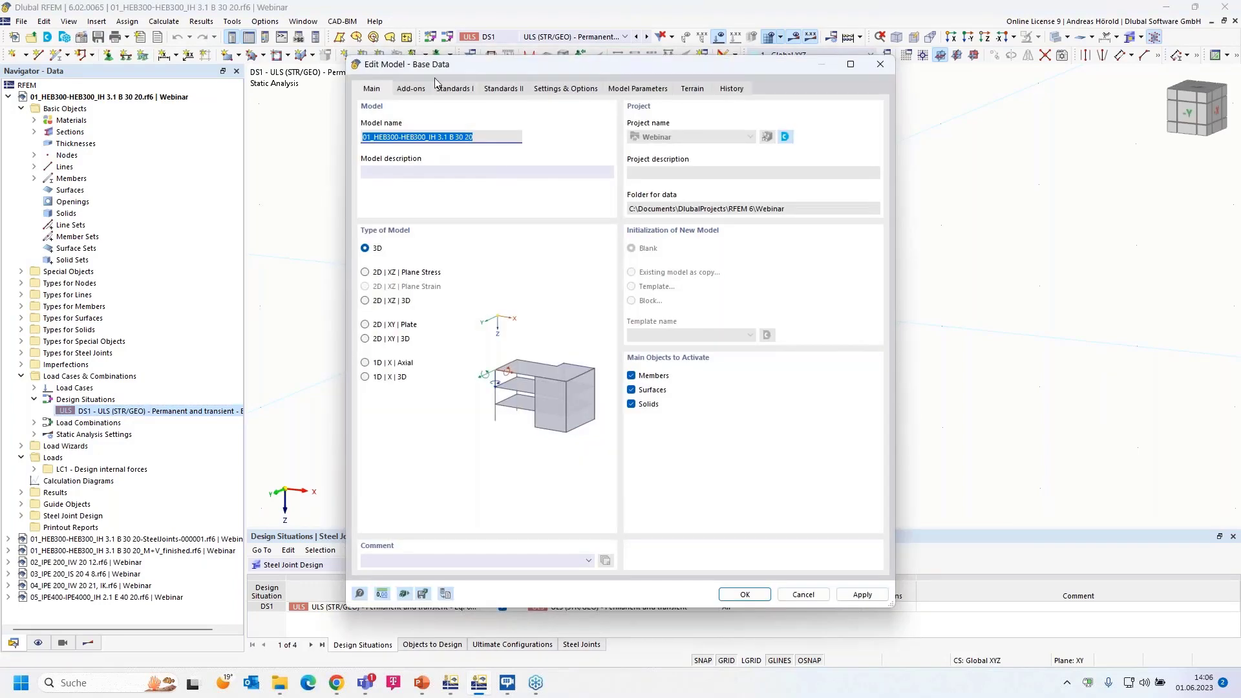
left_click(411, 88)
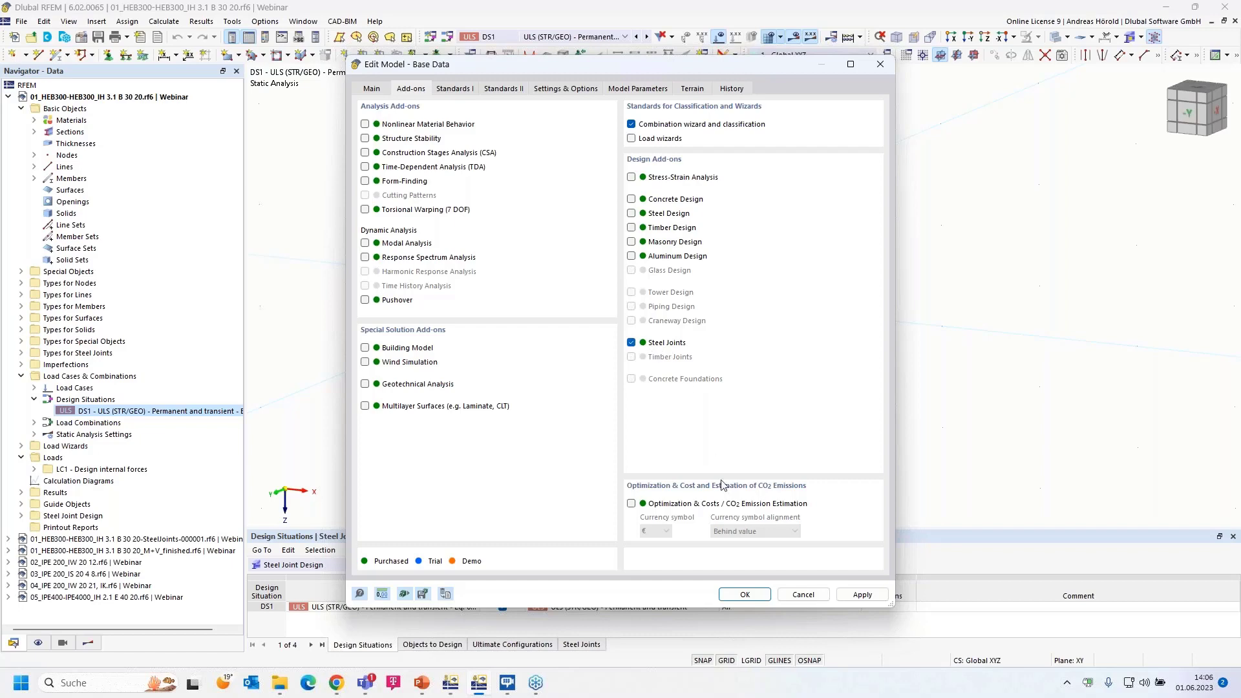
left_click(800, 592)
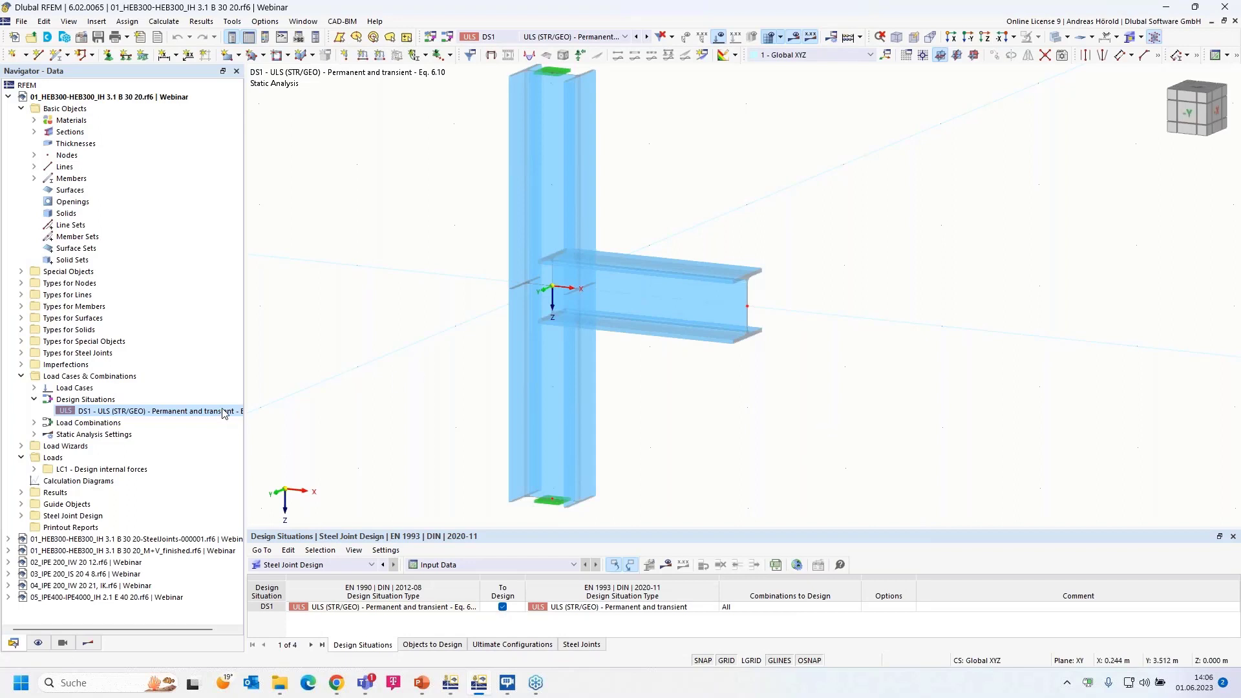
Create a new steel joint and assign it to node 3, where the beam meets the column
left_click(22, 354)
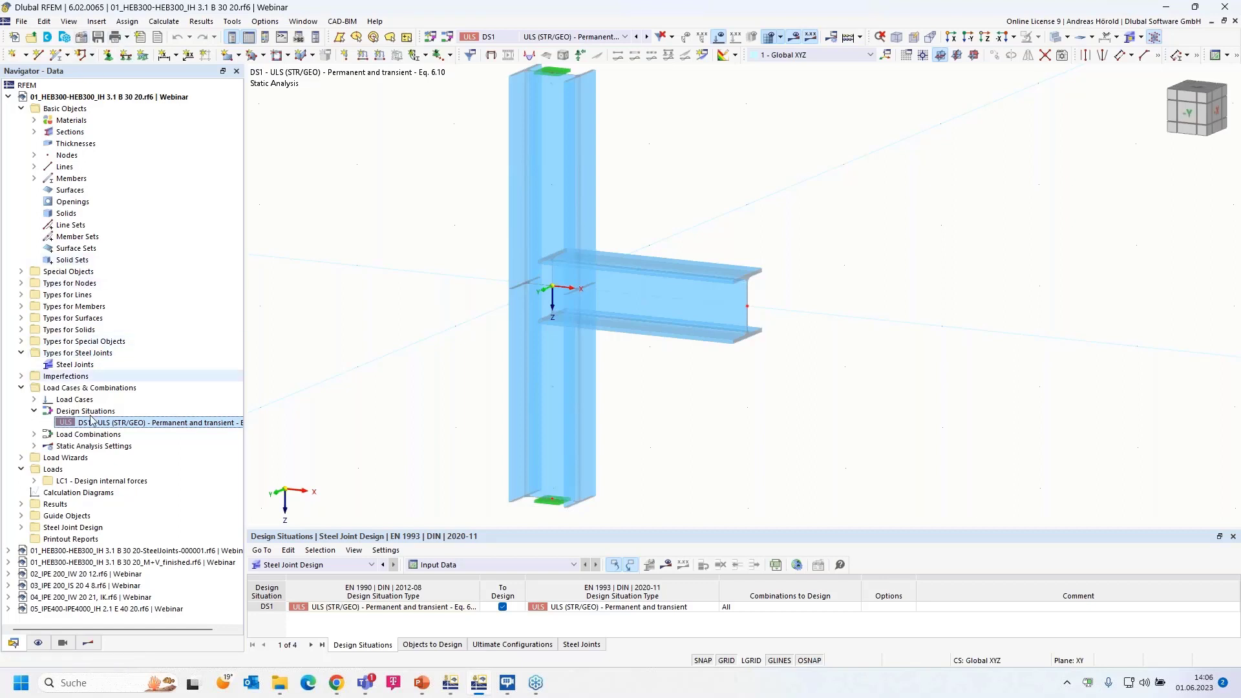
left_click(71, 365)
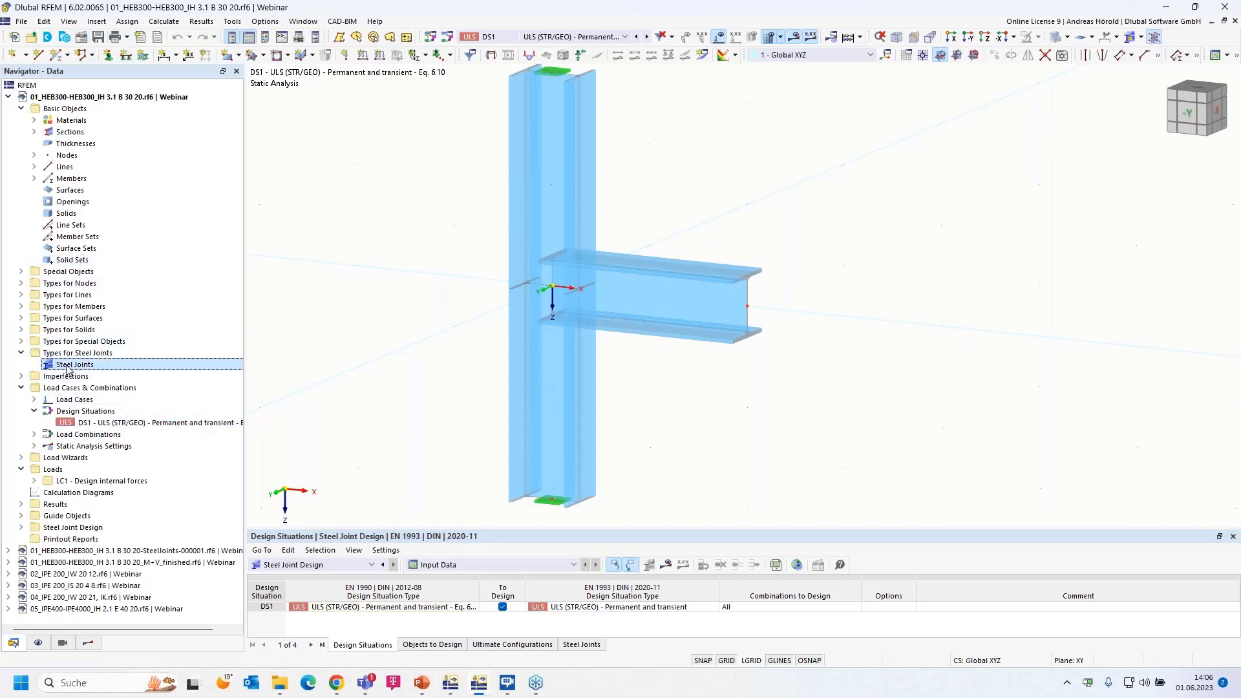
double_click(68, 367)
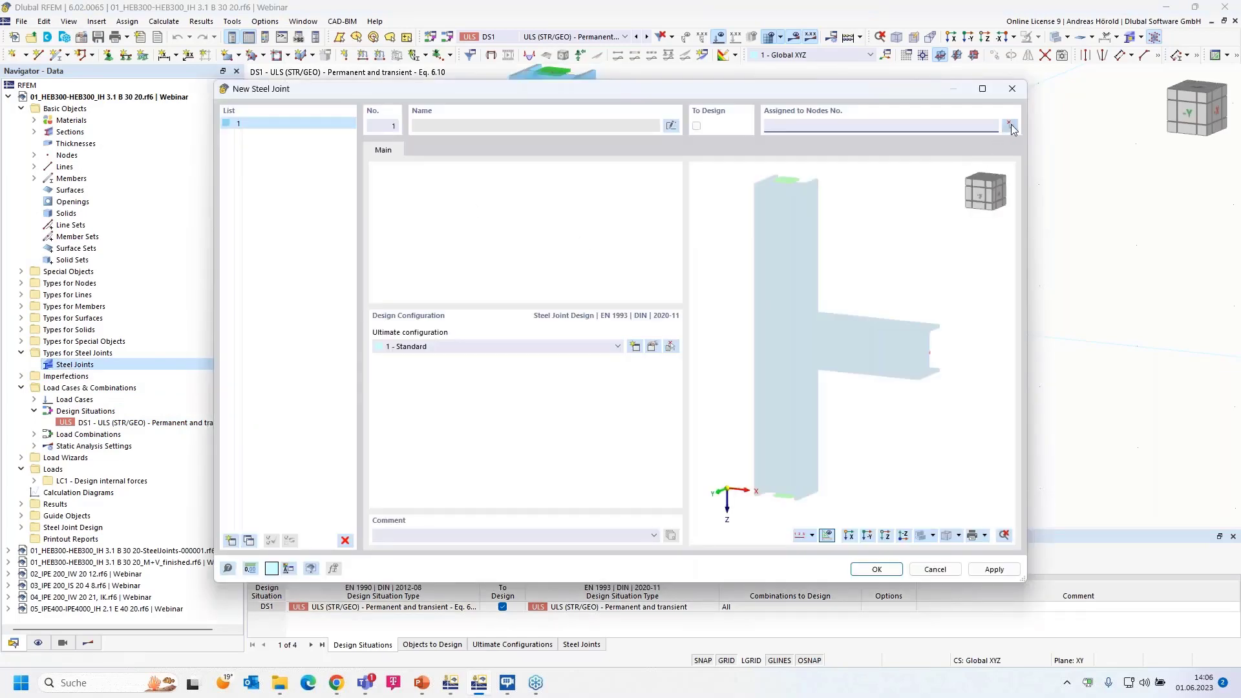
left_click(1011, 126)
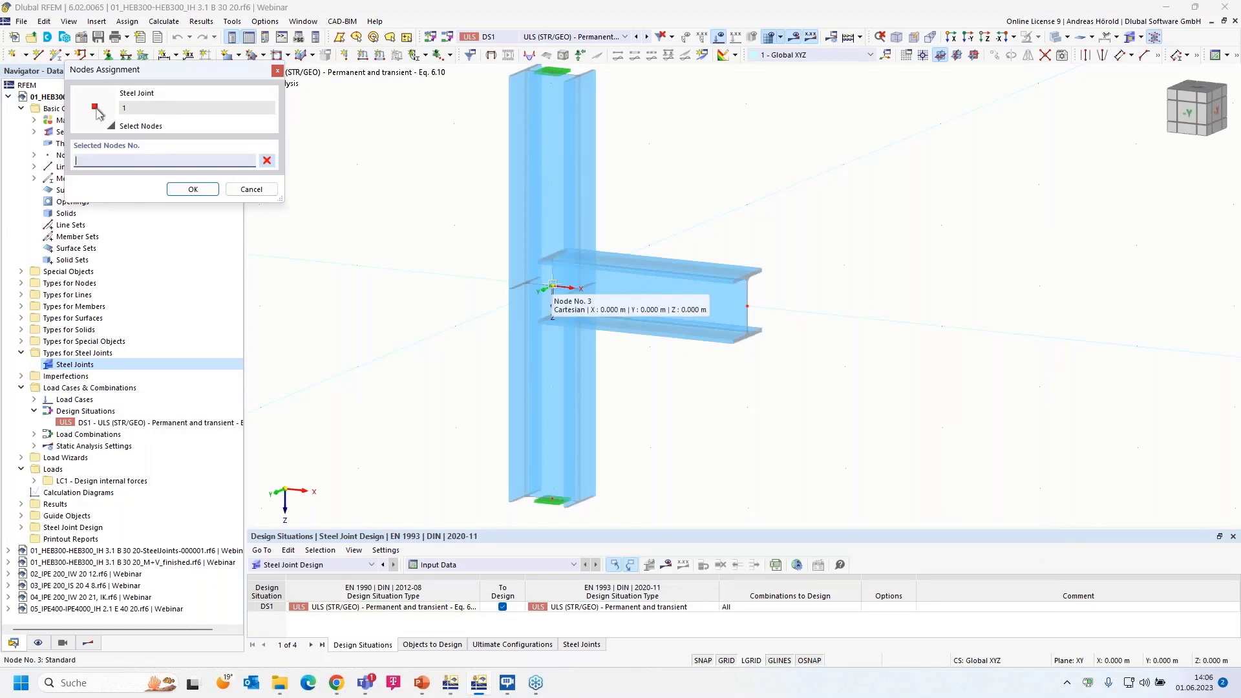
left_click(194, 188)
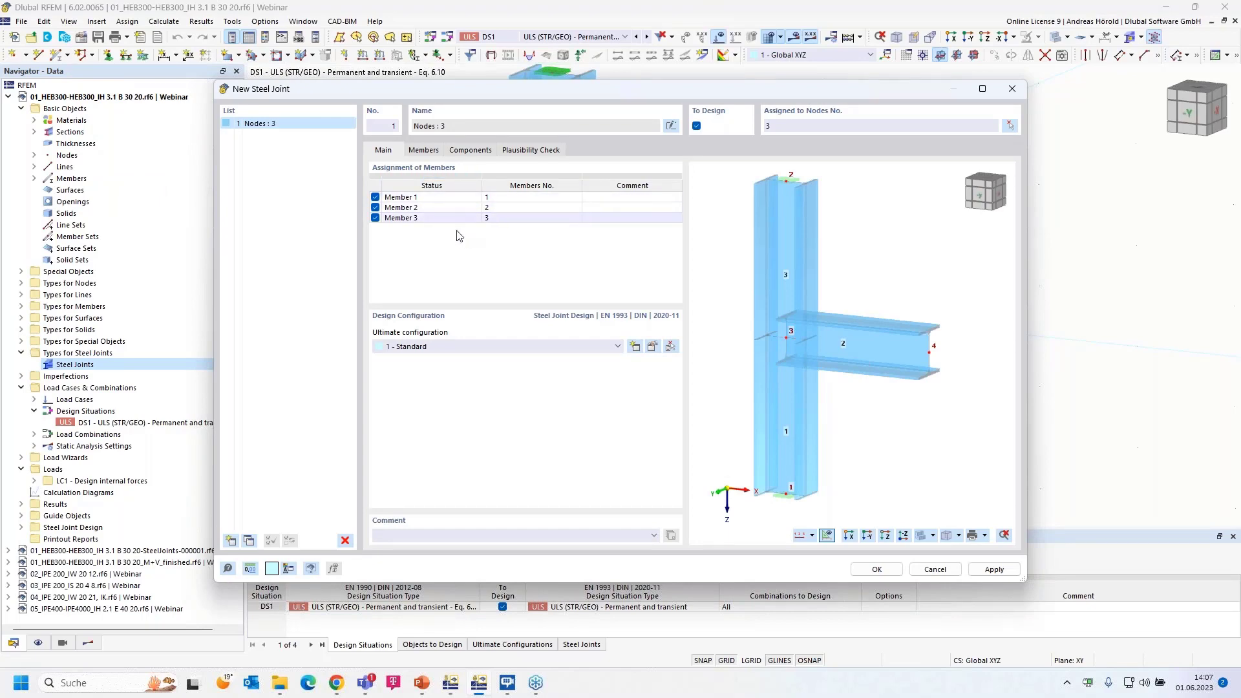
Set Member 1 of the steel joint to the Continuous type and open the joint's component list
left_click(424, 152)
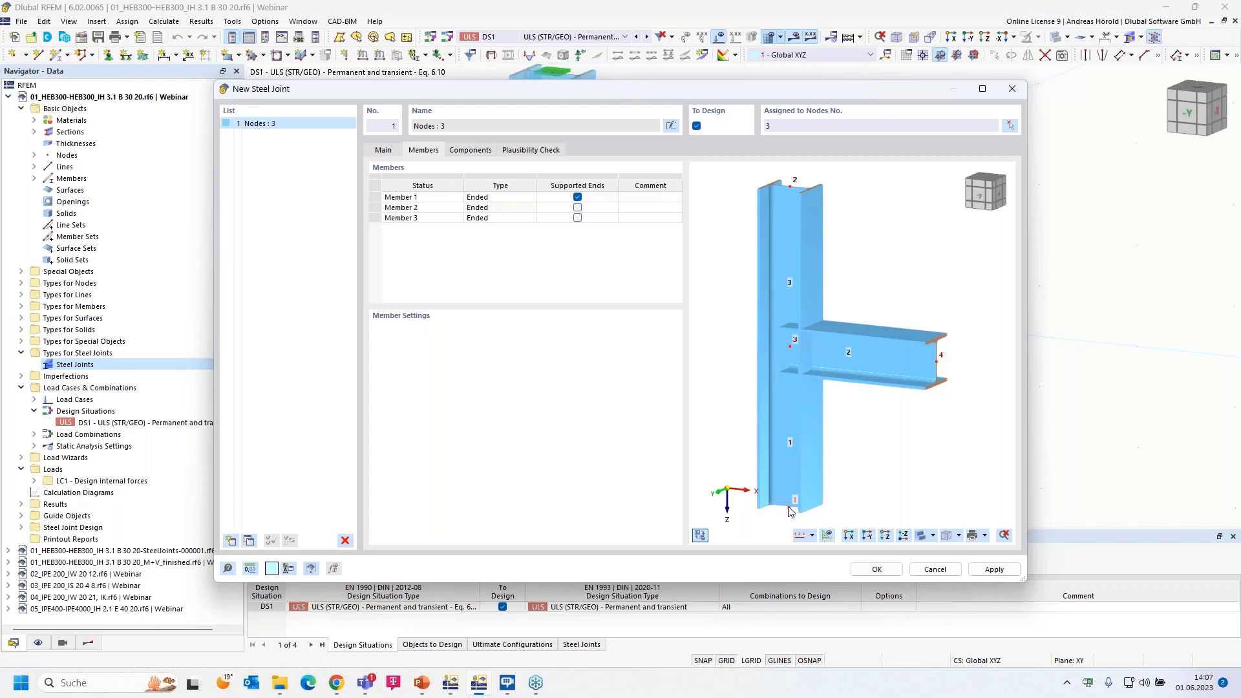
left_click(529, 199)
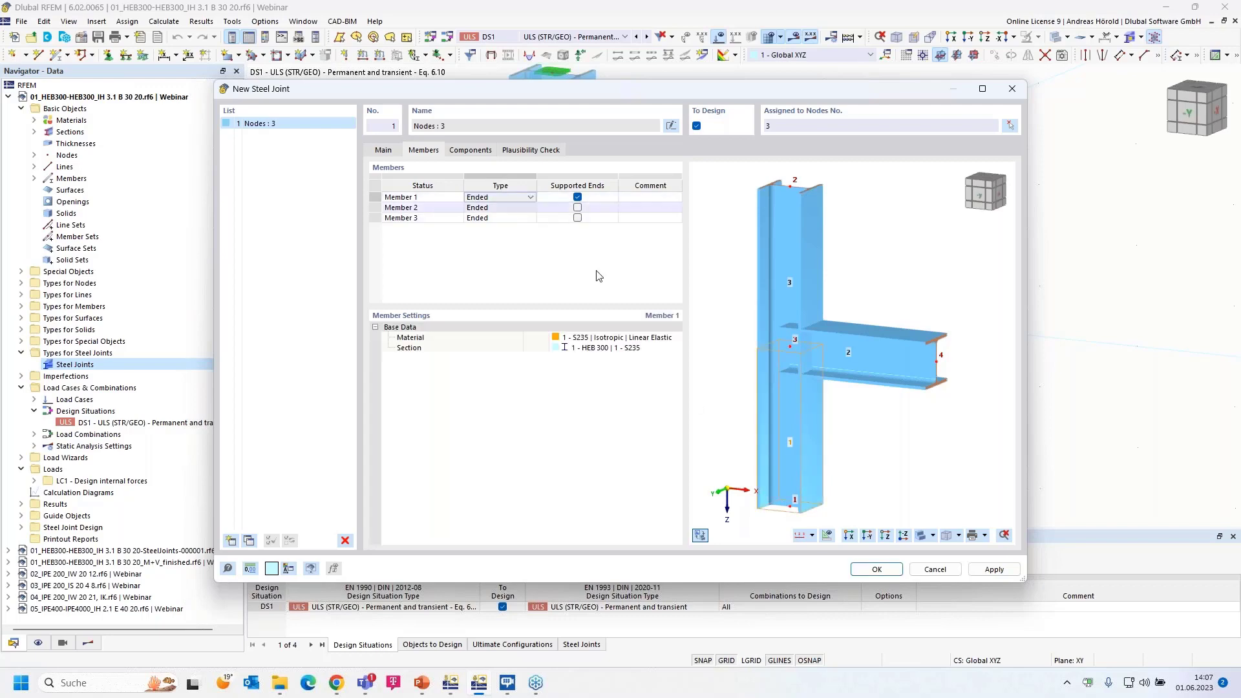
left_click(530, 198)
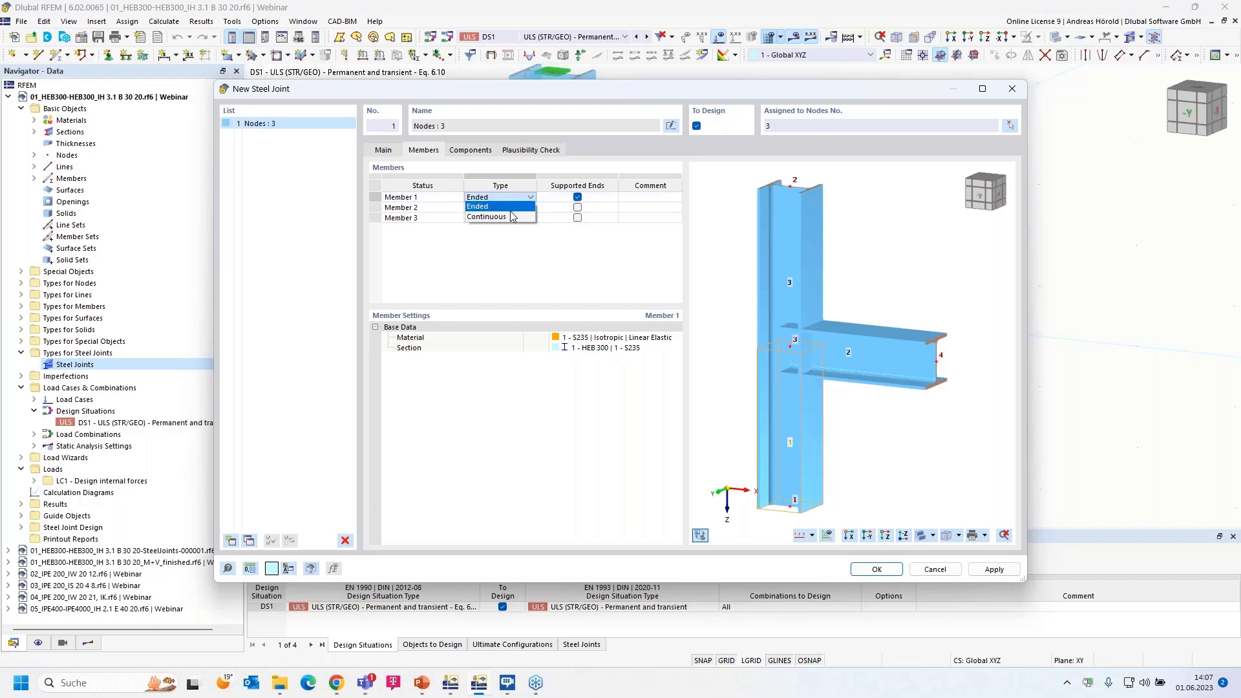
left_click(511, 217)
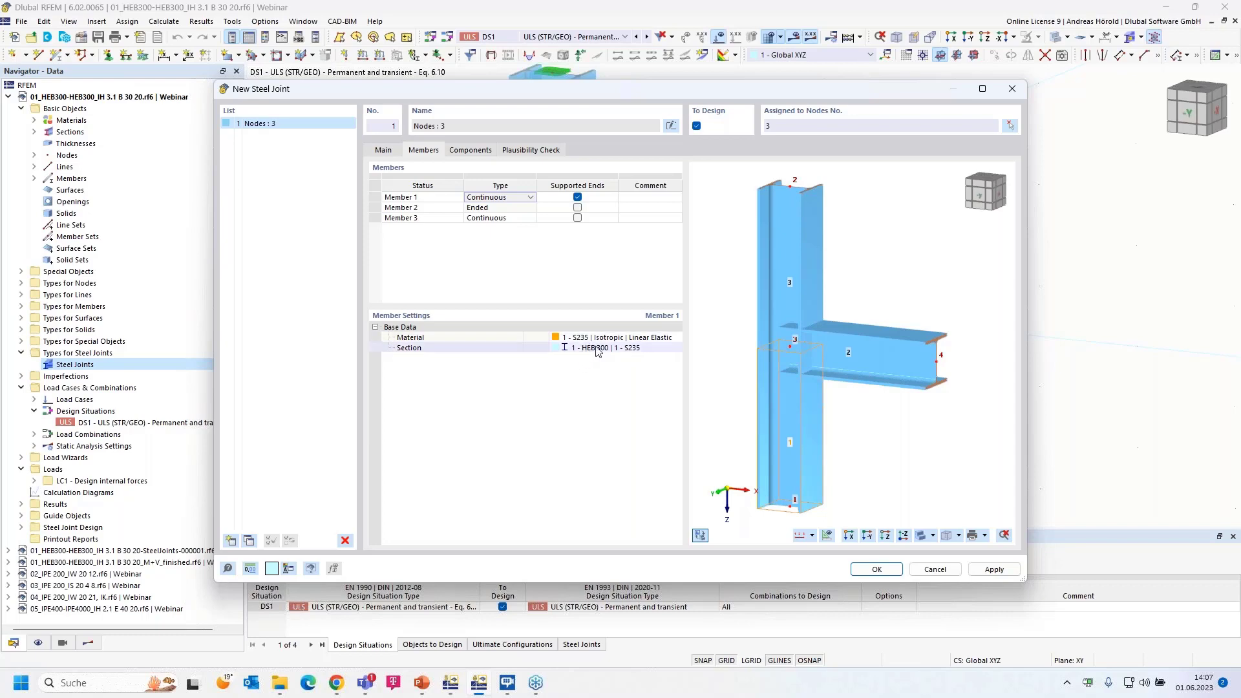
left_click(471, 150)
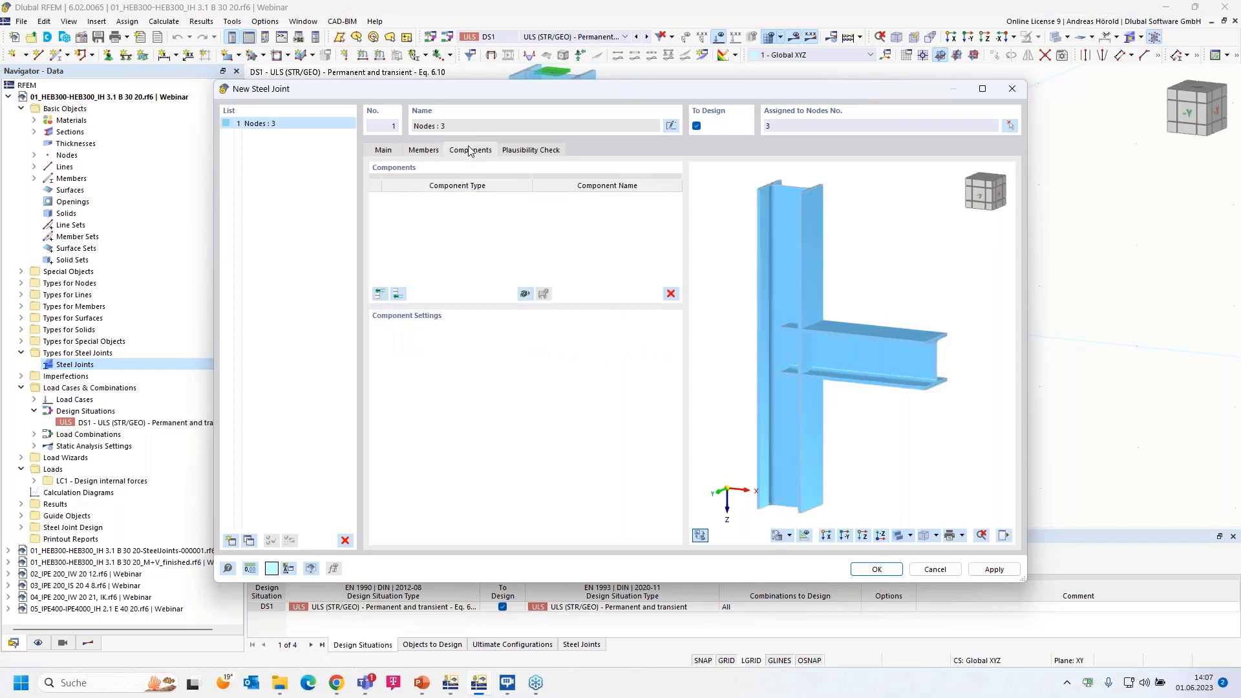